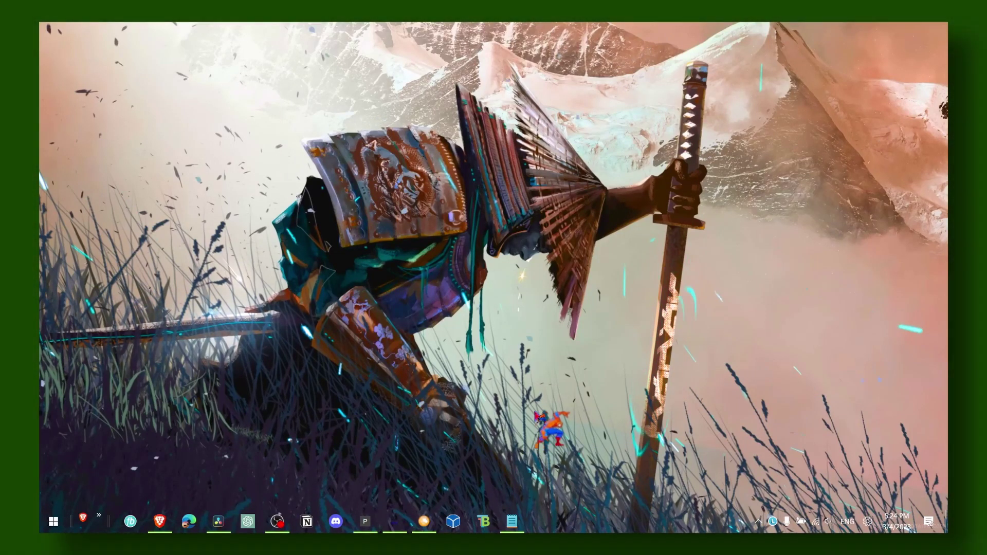
- Show the Notepad note with the video title, then hide Notepad to clear the desktop
click(512, 522)
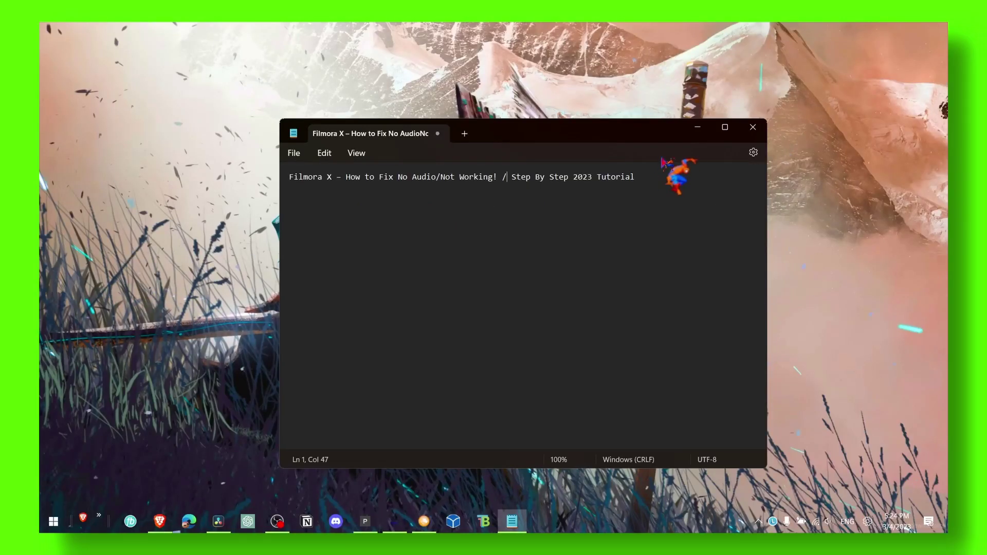
click(697, 129)
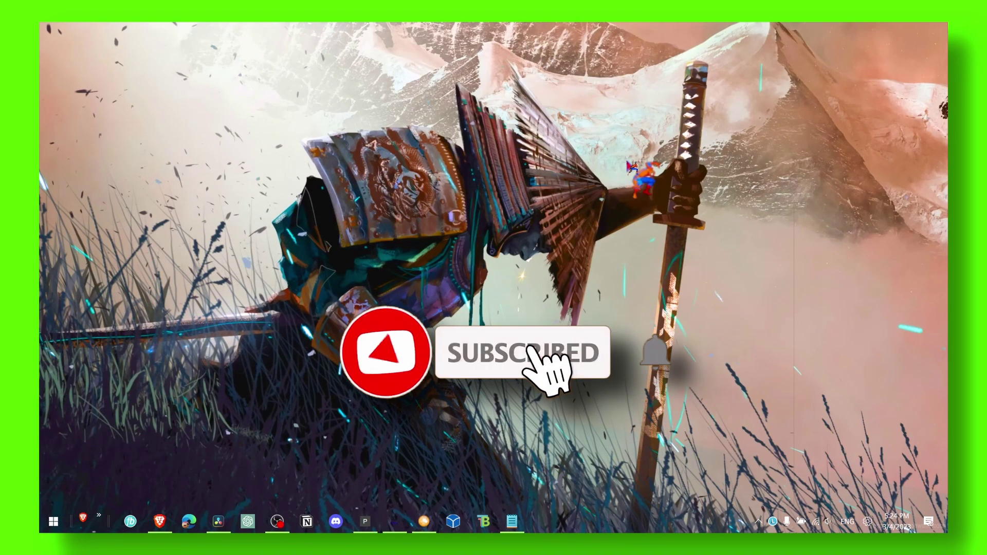
click(511, 522)
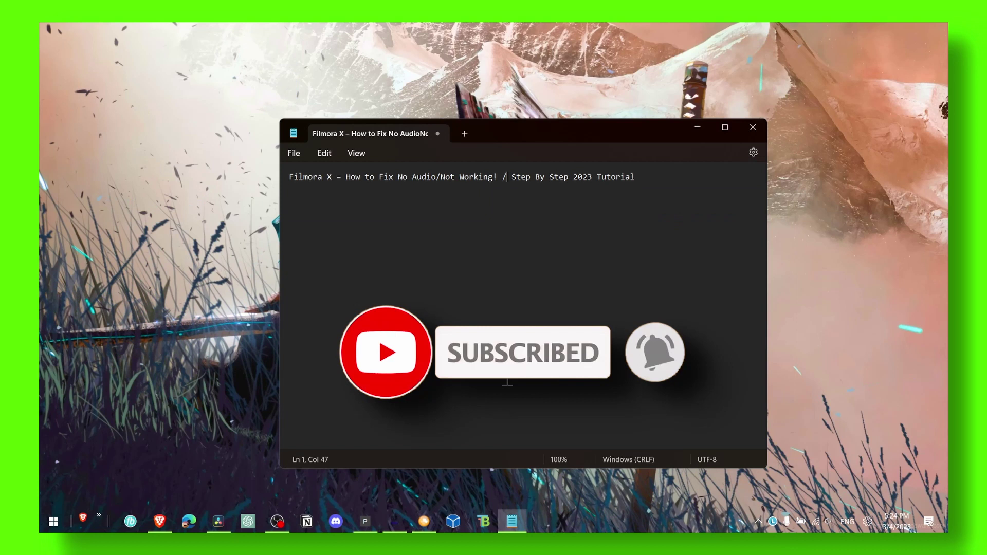
click(697, 128)
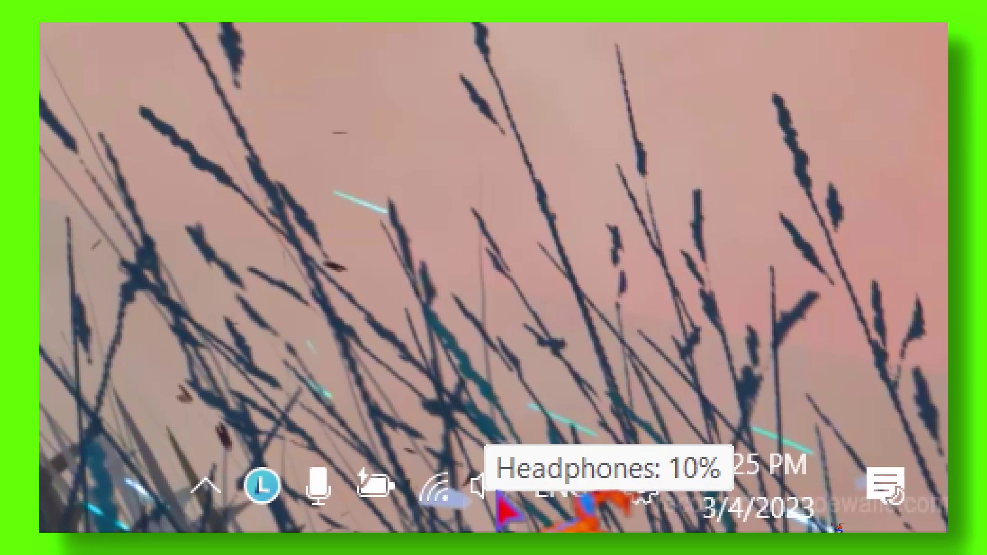
- In the volume mixer, raise System Sounds to 100 alongside the headphones, then close the mixer
right_click(497, 502)
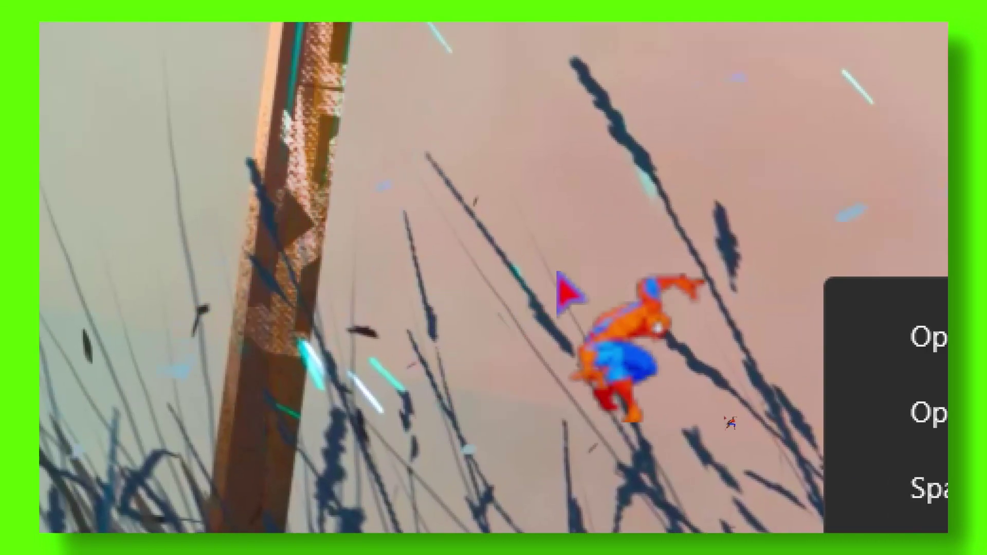
click(293, 374)
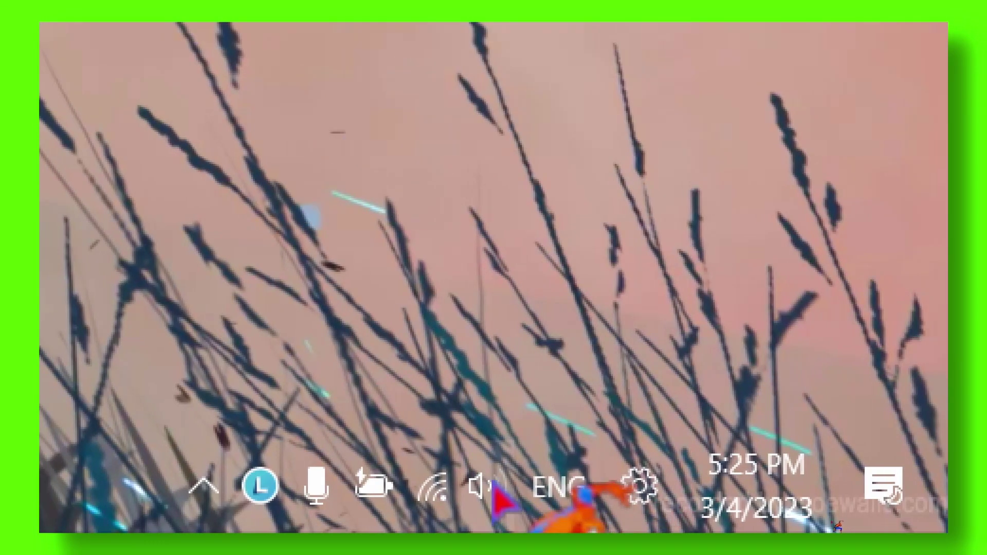
right_click(495, 489)
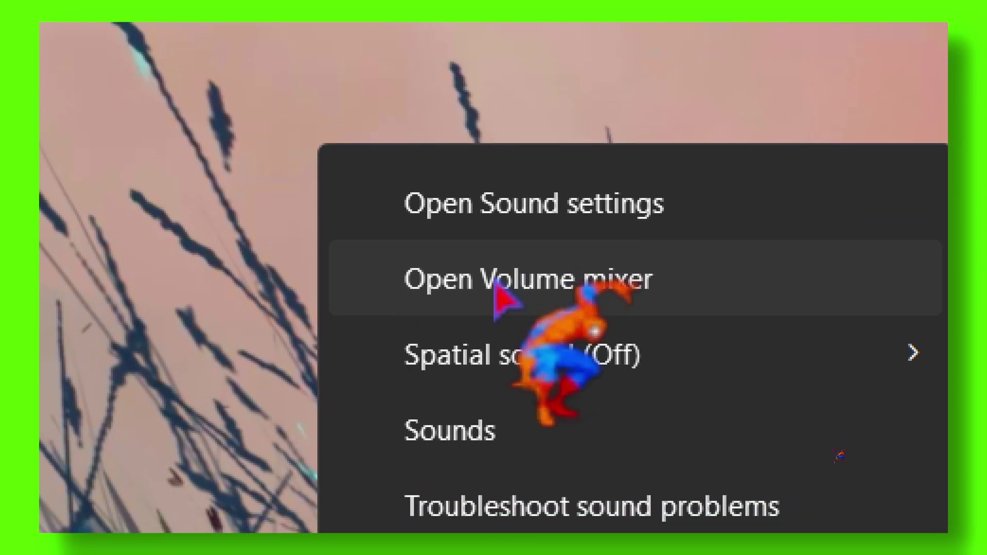
click(515, 327)
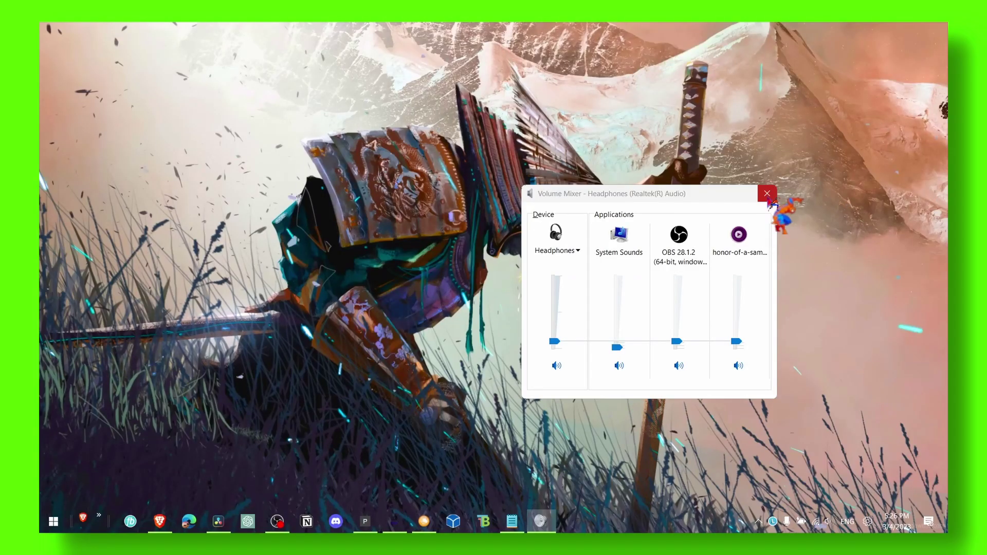
click(586, 281)
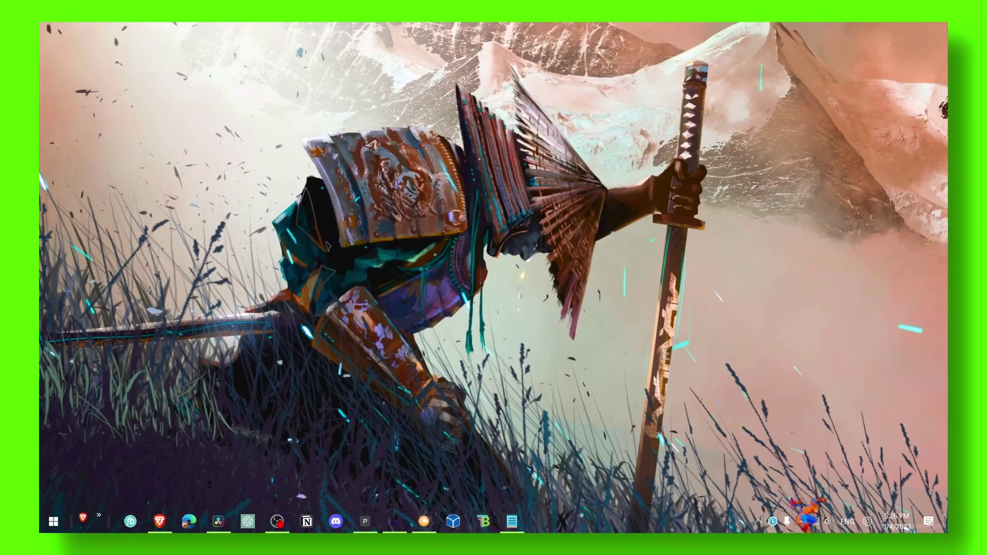
right_click(829, 522)
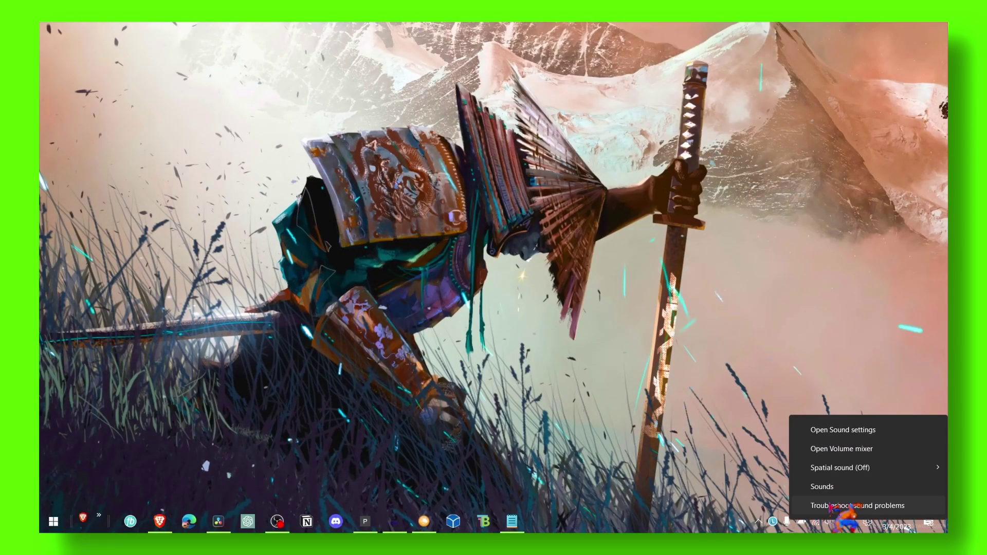
click(839, 447)
mouse_move(782, 451)
mouse_down()
mouse_move(790, 371)
mouse_move(785, 442)
mouse_up()
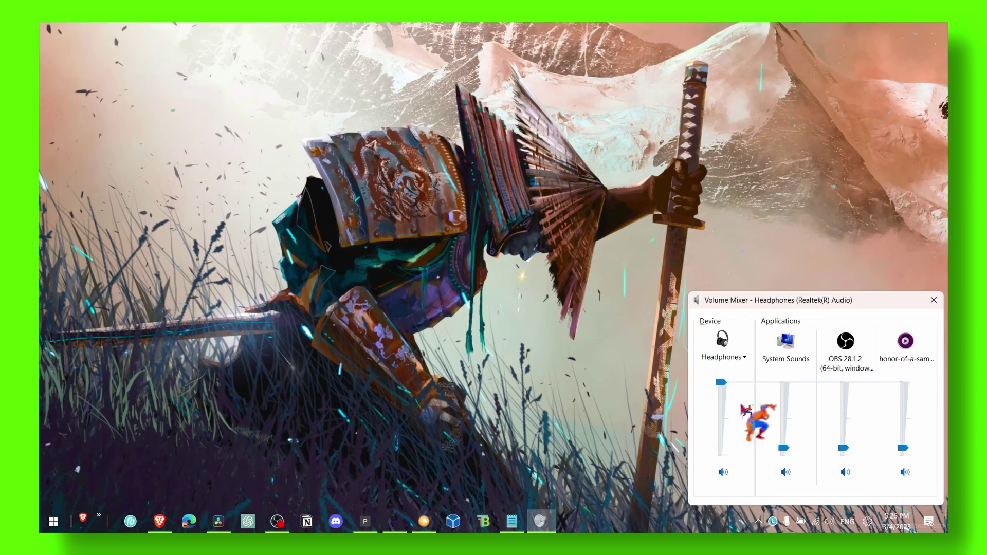
click(933, 300)
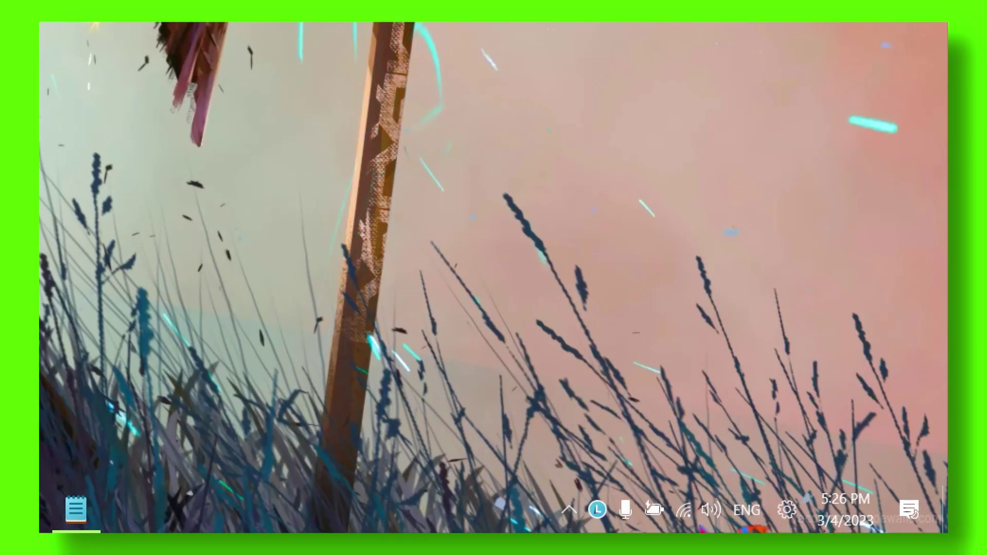
- Review System > Sound: Headphones as output and Samson Q2U Microphone as input, both at 100
right_click(709, 513)
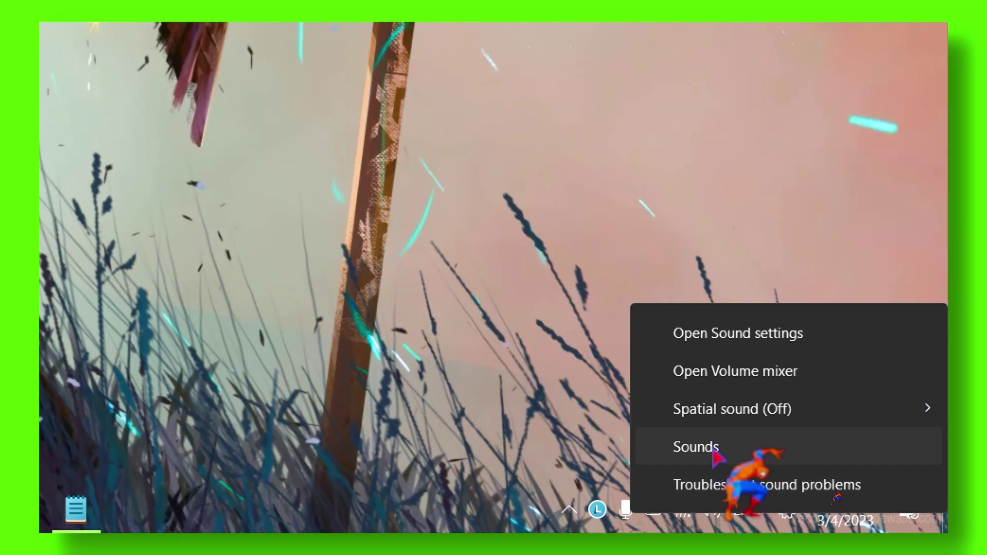
click(727, 332)
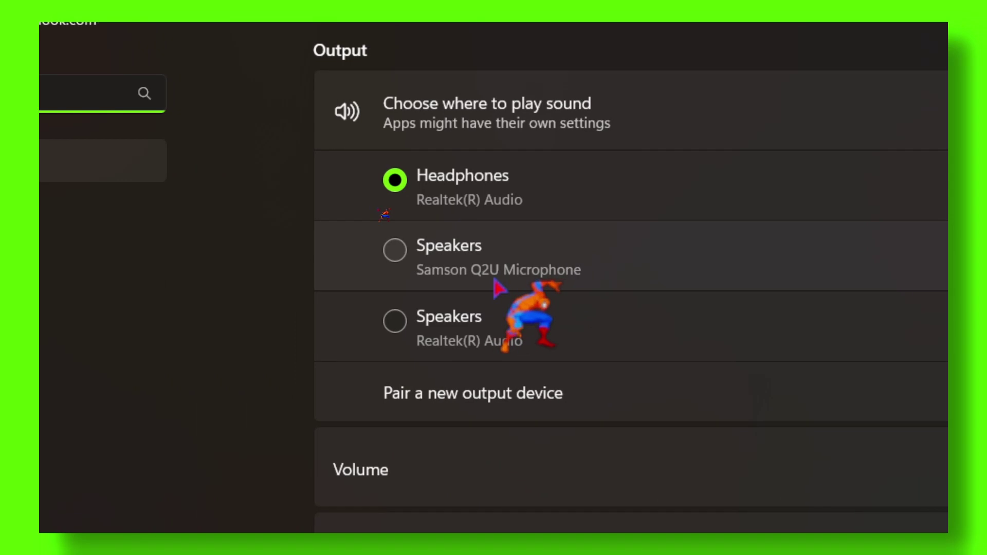
scroll(494, 282, down, 7)
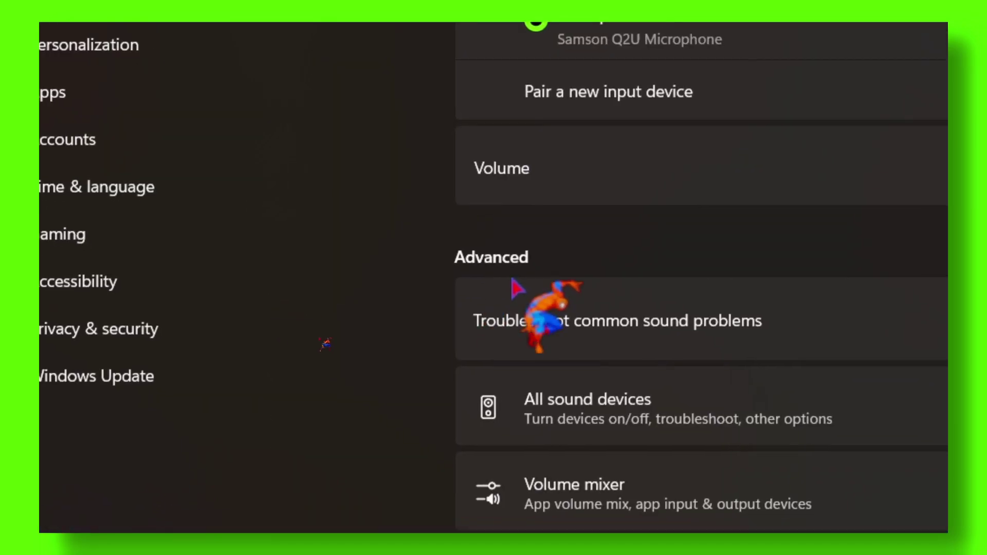
scroll(316, 340, down, 5)
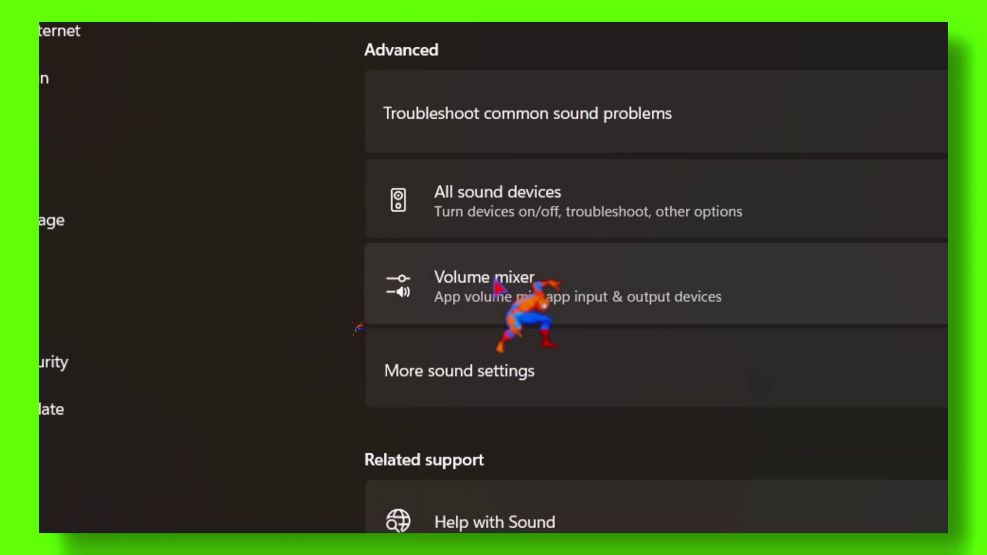
scroll(354, 325, up, 5)
scroll(350, 329, down, 2)
scroll(360, 318, up, 5)
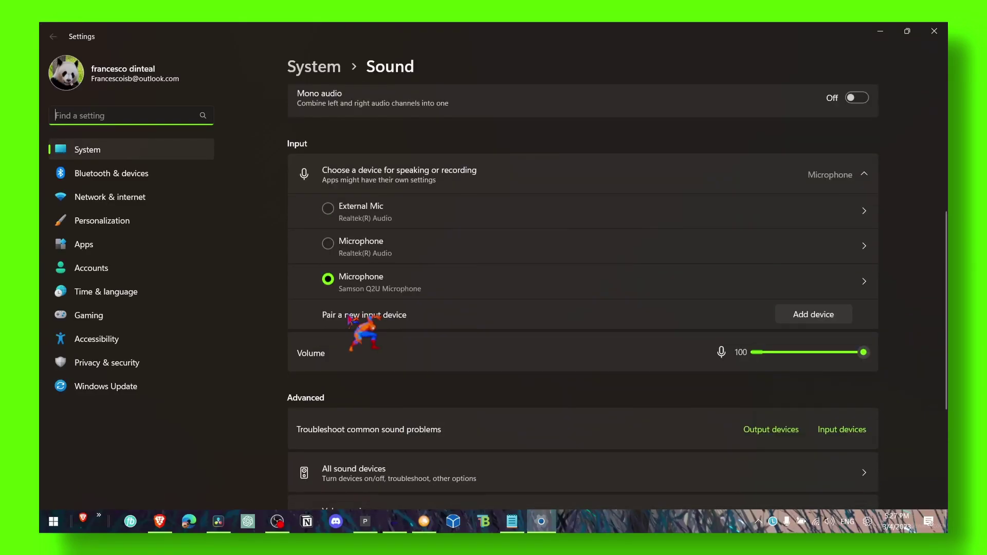
scroll(311, 220, up, 2)
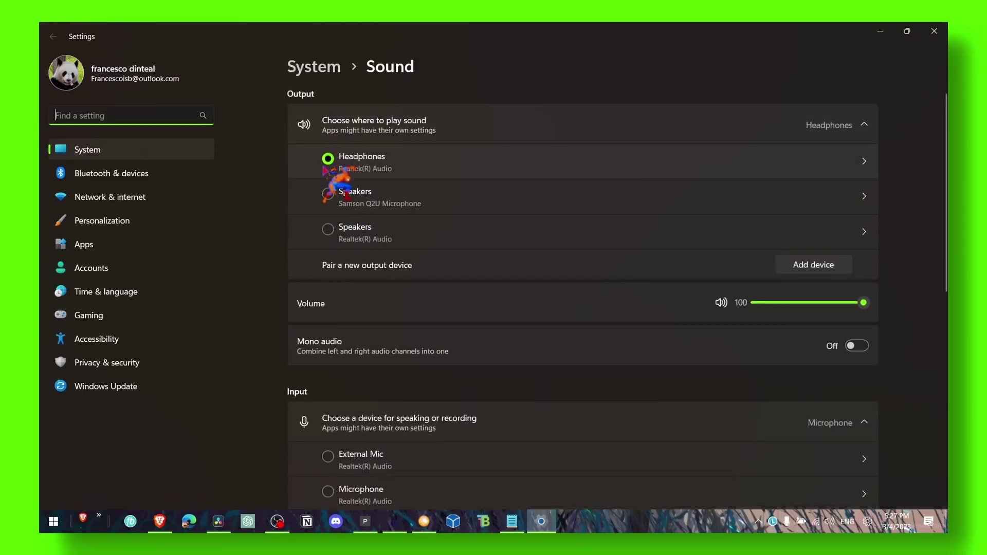
scroll(342, 254, down, 2)
scroll(375, 231, up, 2)
scroll(318, 318, down, 1)
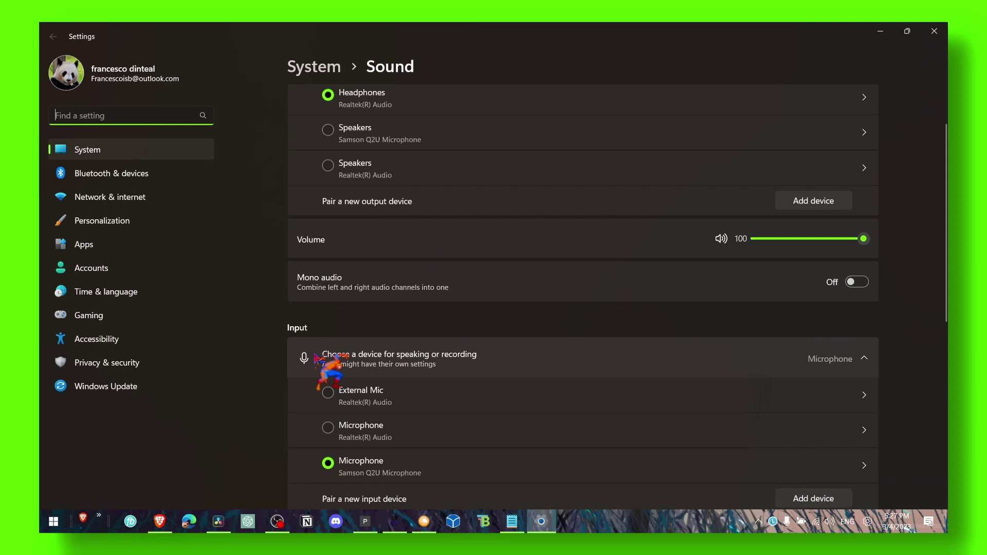
scroll(391, 441, down, 1)
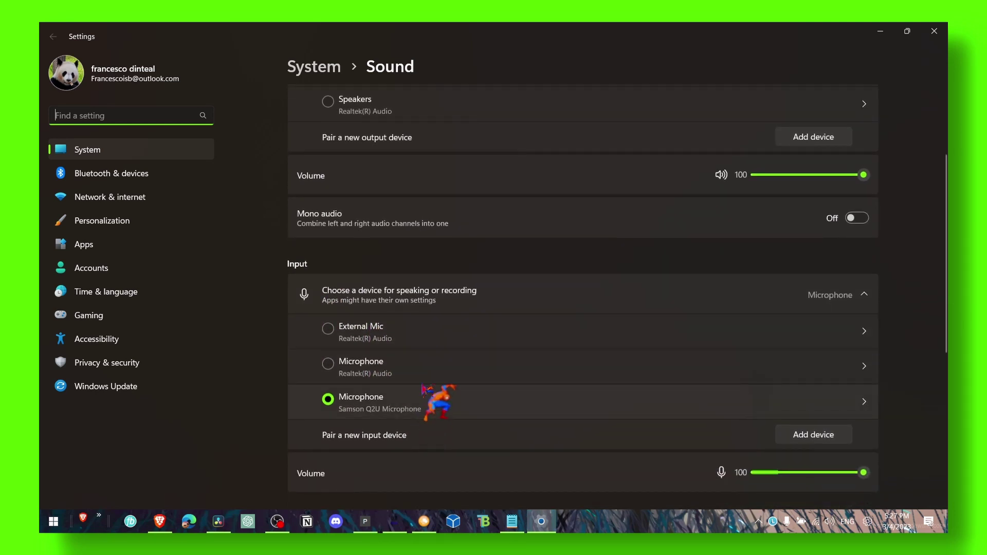
scroll(566, 416, up, 2)
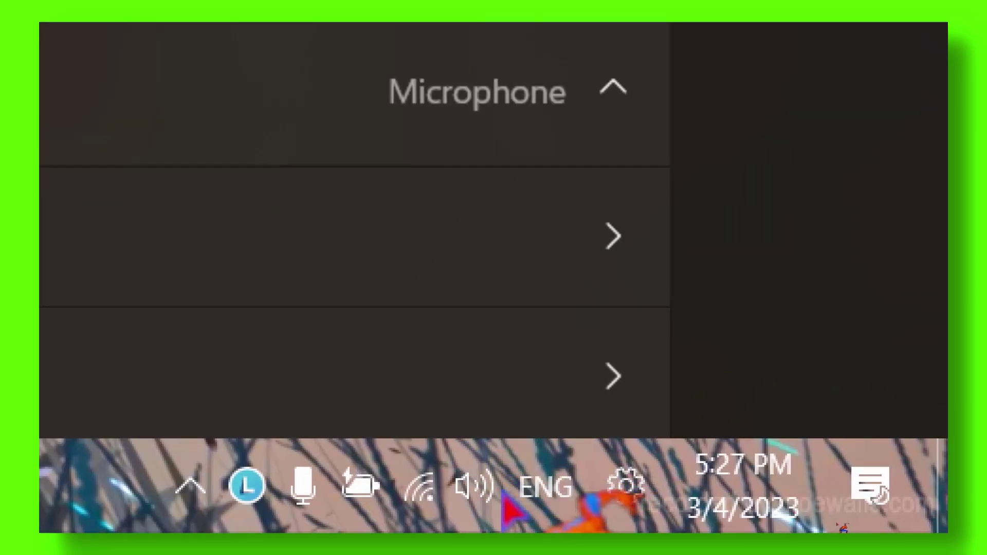
- Bring the Sound dialog to the screen centre and select Headphones in the playback devices
right_click(829, 522)
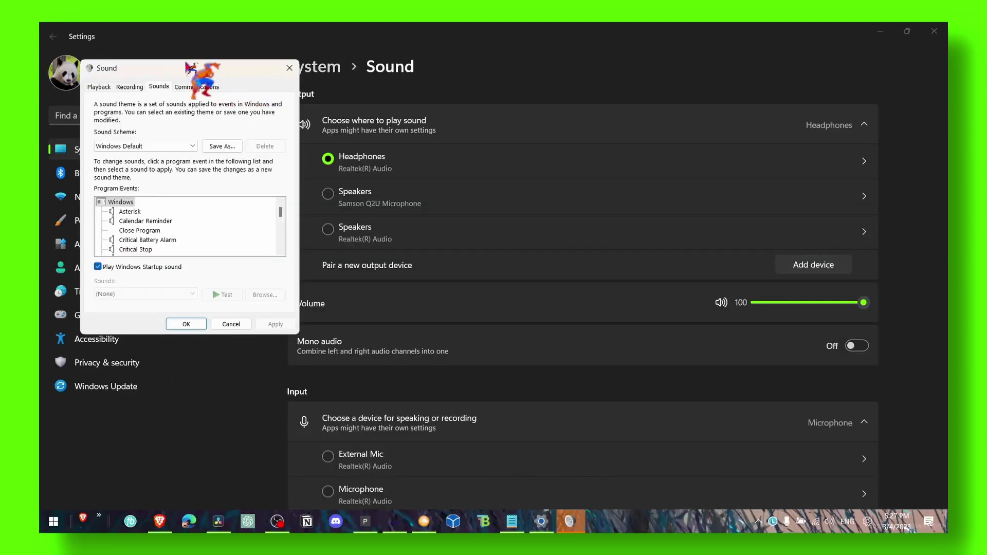
drag(187, 64, 448, 82)
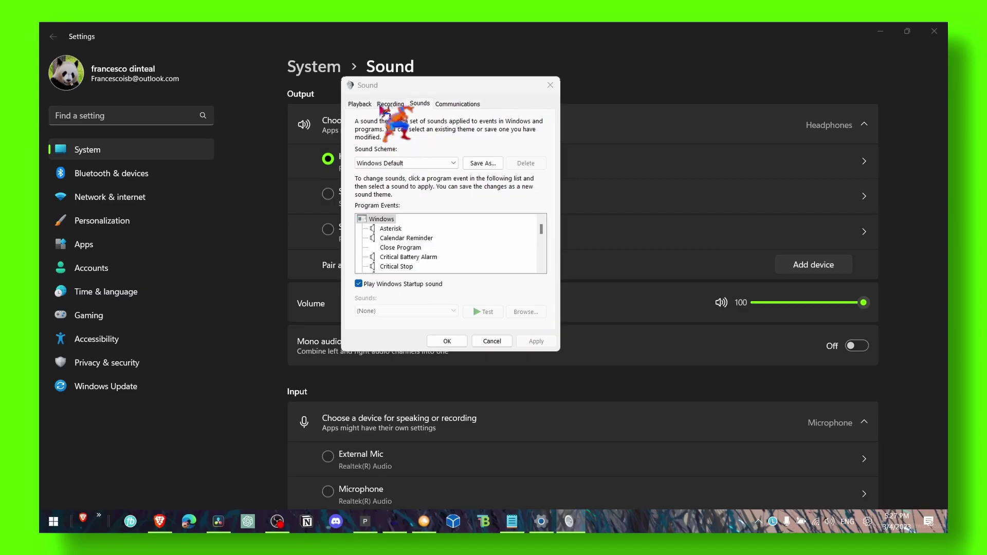
click(382, 106)
click(361, 105)
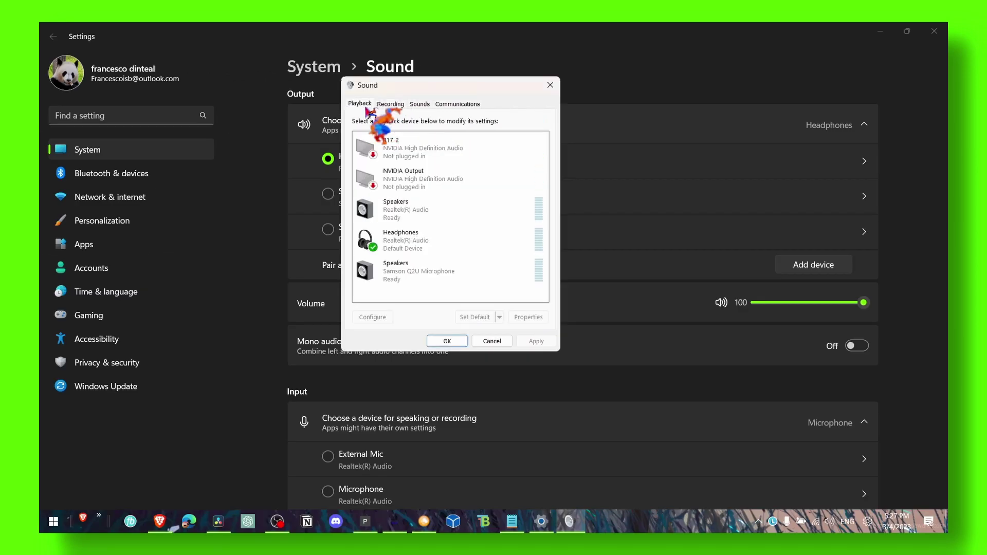
click(420, 237)
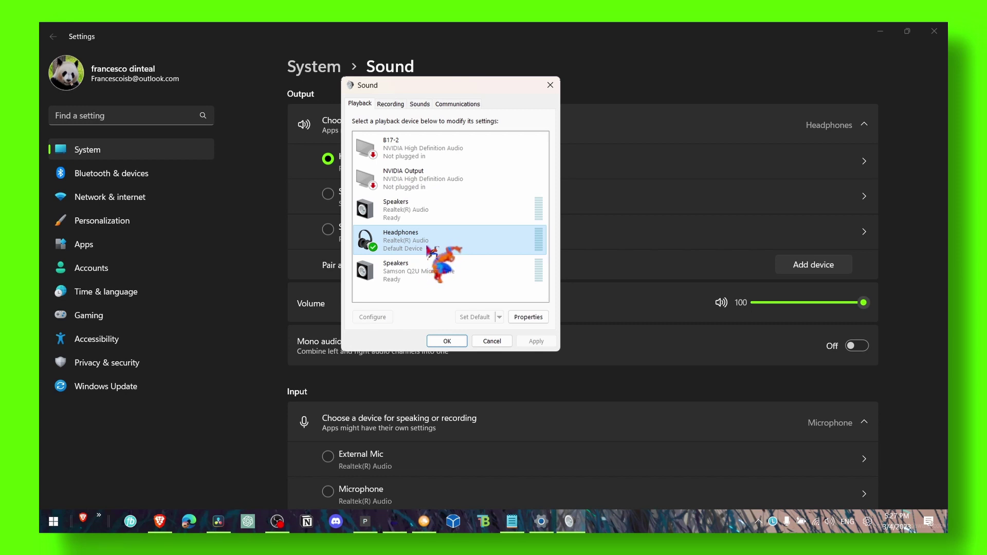
- Check the Notepad note, then look over the Recording and Sounds tabs and return to Playback
click(511, 521)
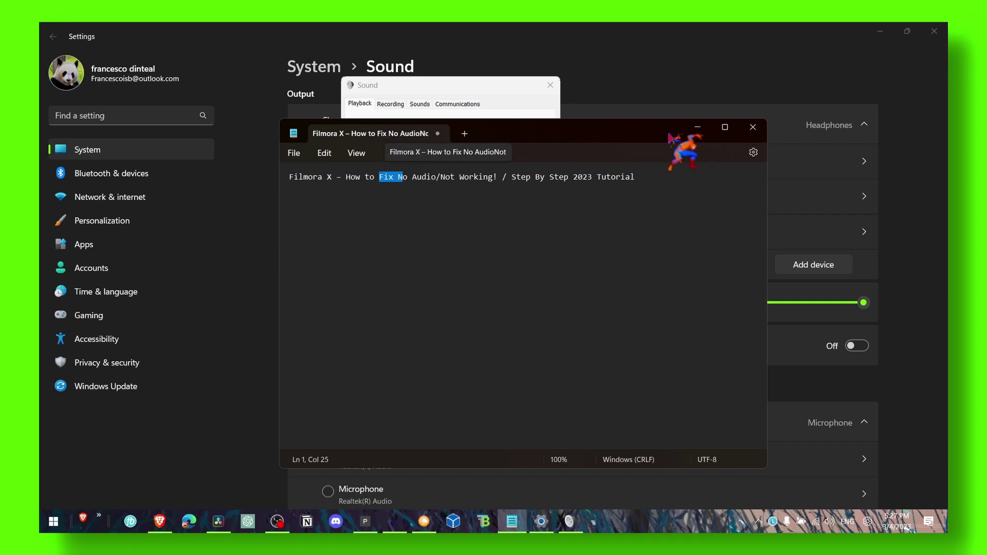
click(697, 127)
click(390, 104)
click(421, 105)
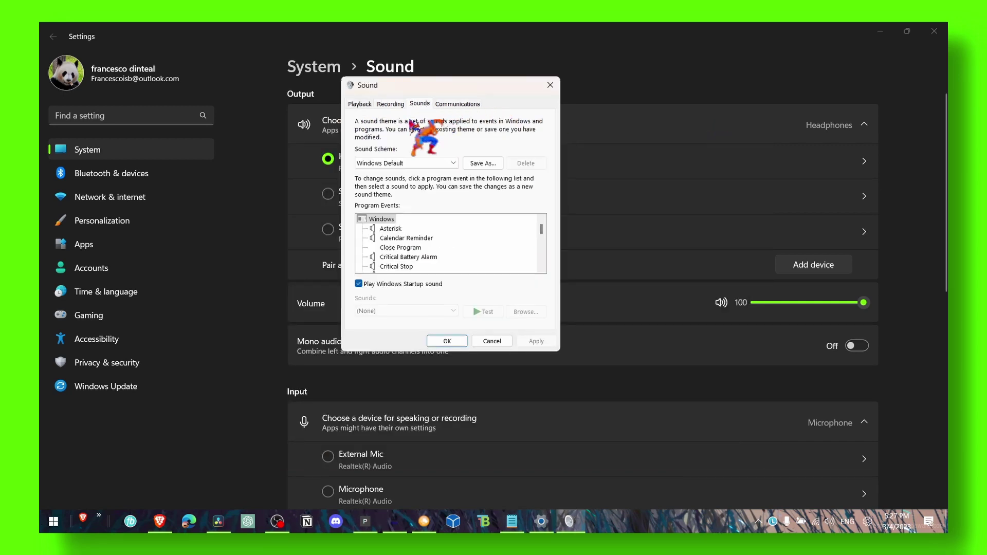
click(361, 104)
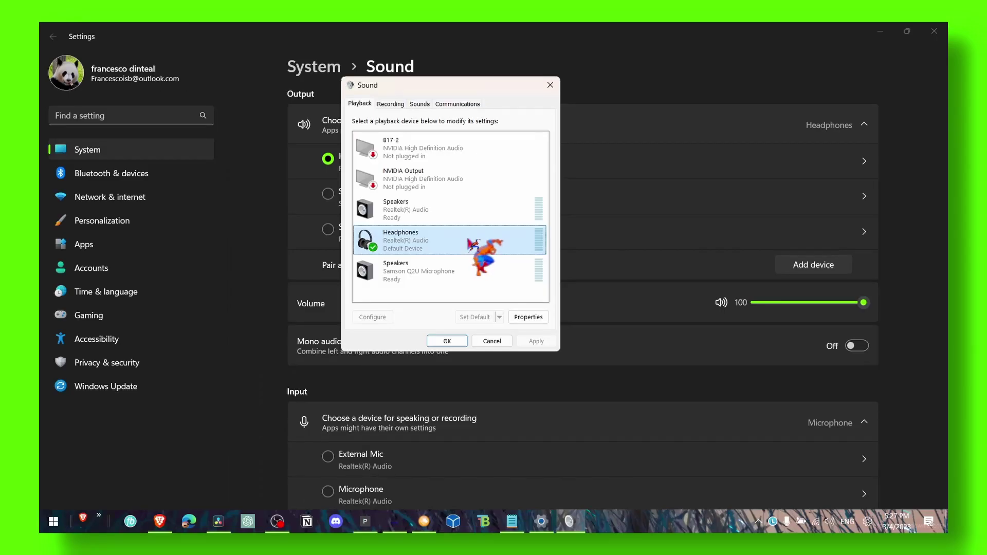
right_click(457, 296)
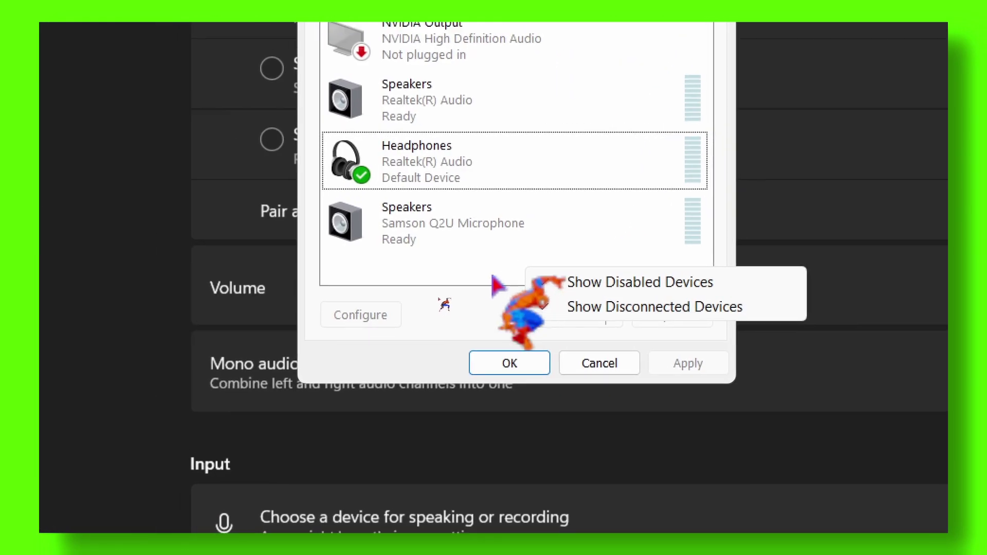
click(493, 278)
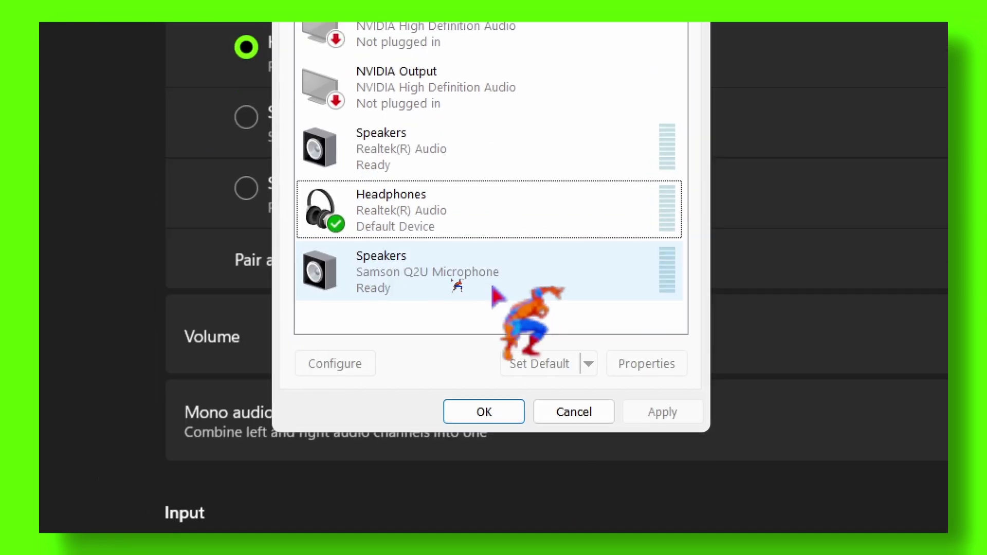
right_click(437, 393)
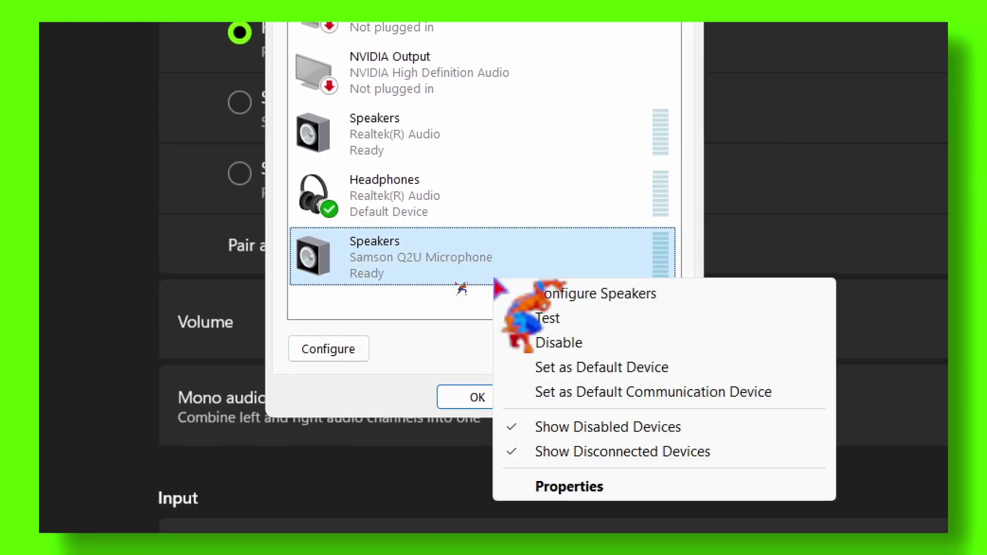
right_click(495, 281)
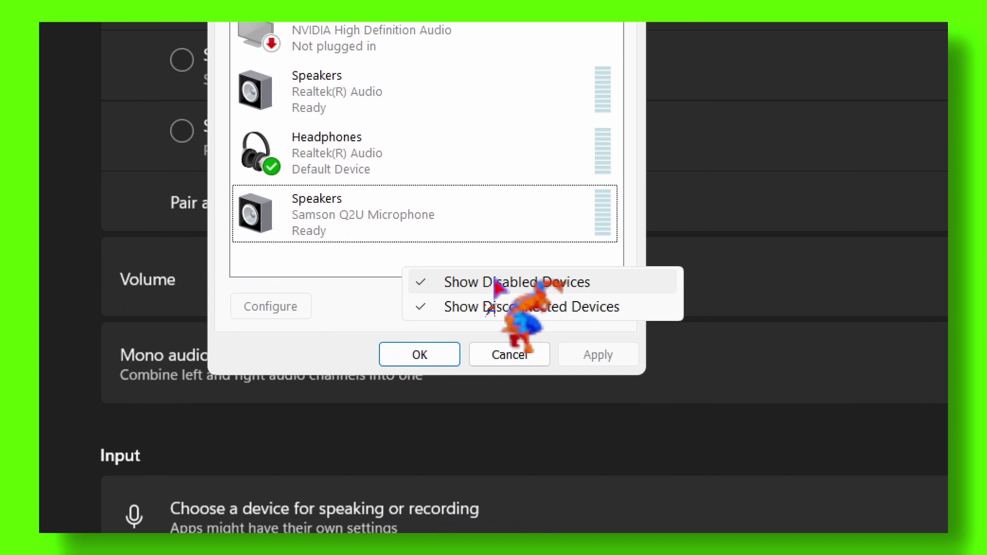
click(584, 151)
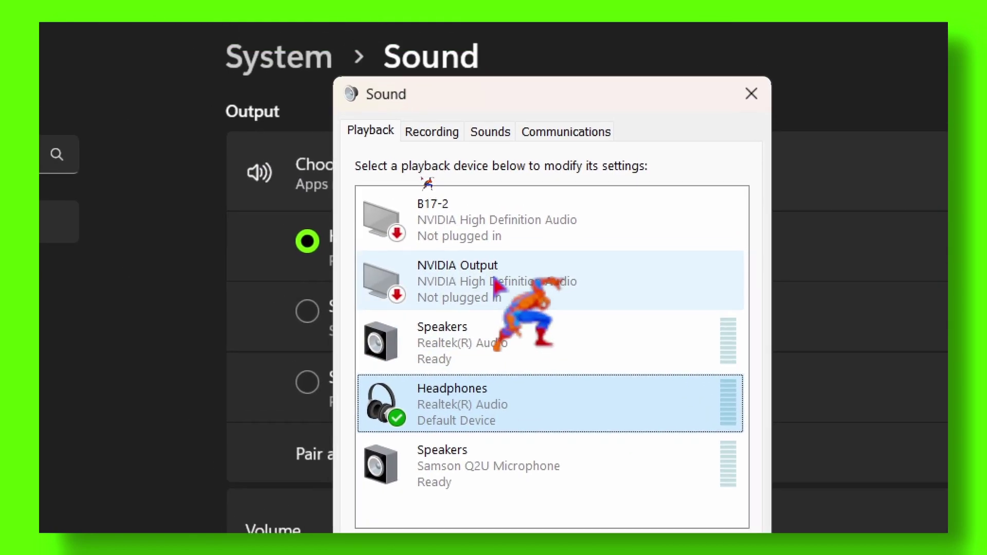
right_click(494, 281)
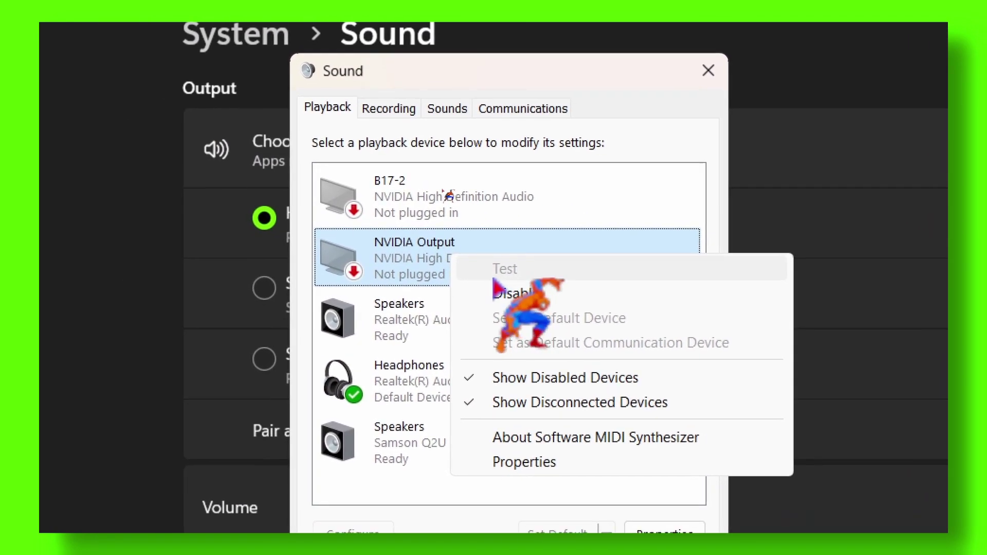
key(Escape)
right_click(491, 324)
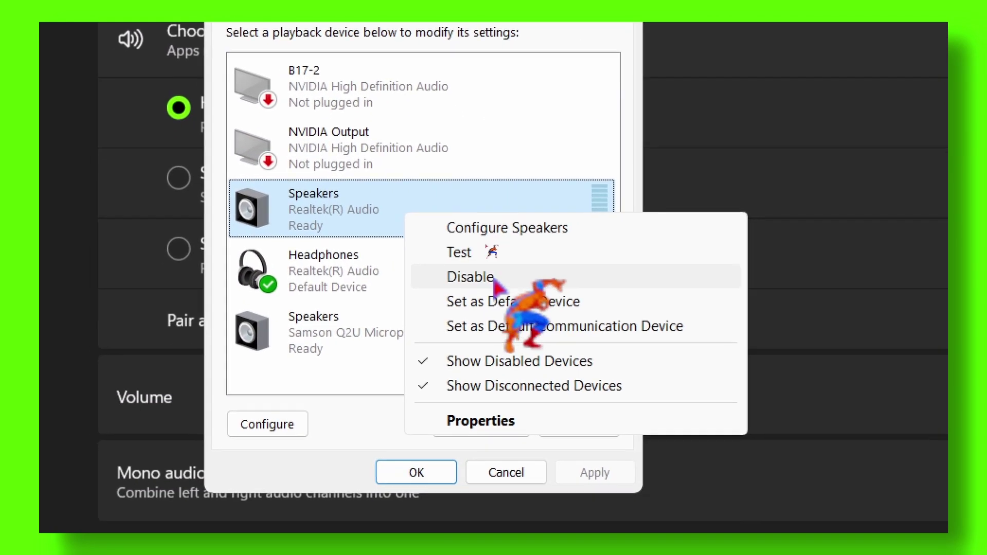
key(Escape)
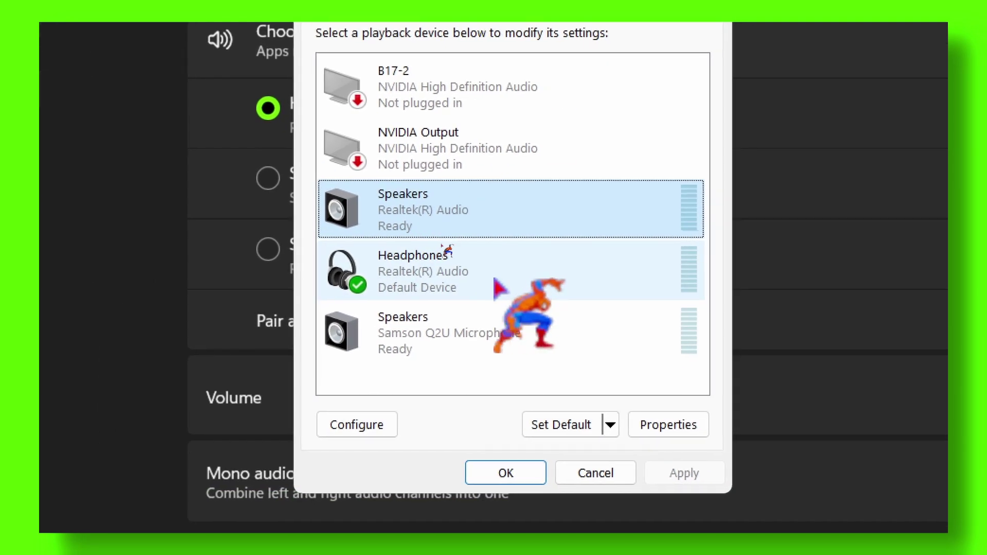
click(463, 263)
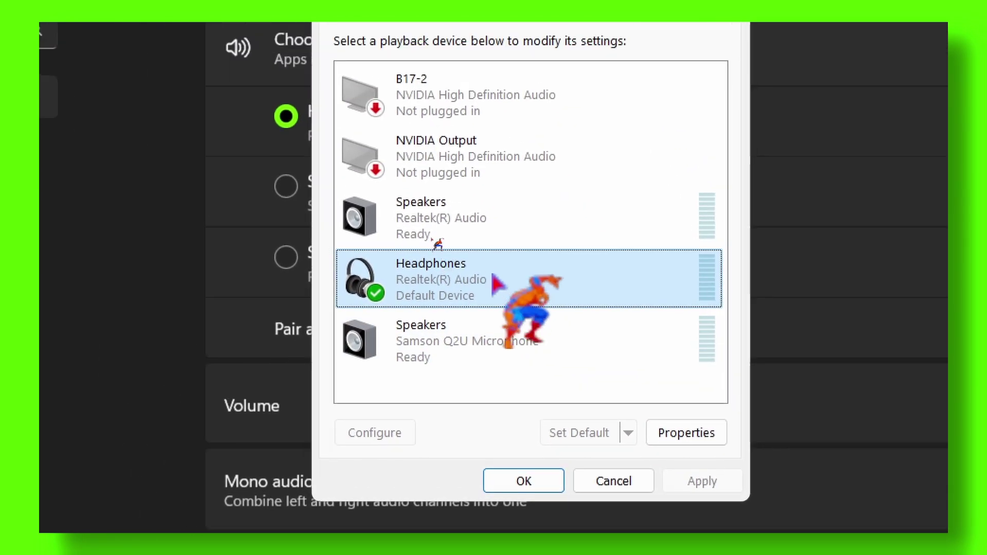
- Open Headphones Properties, confirm the level is 100, and view the 24 bit, 48000 Hz default format
right_click(517, 303)
click(567, 435)
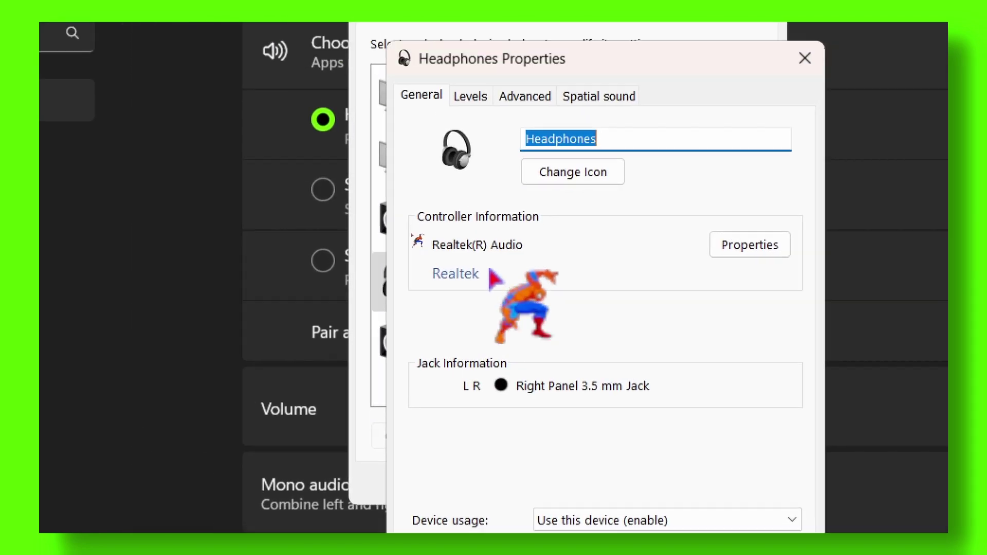
click(501, 241)
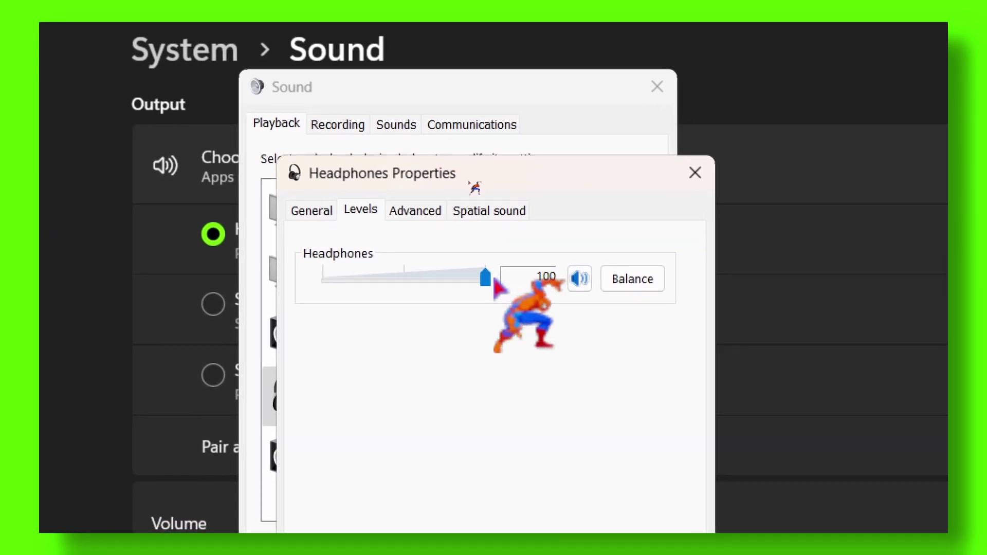
click(406, 212)
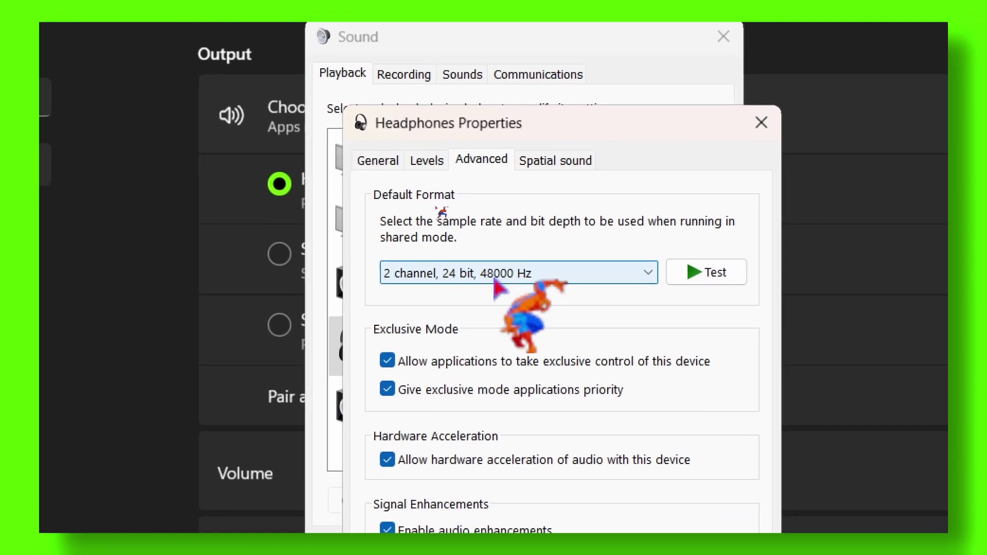
- Browse the headphones' default formats and keep 2 channel, 24 bit, 48000 Hz
click(561, 386)
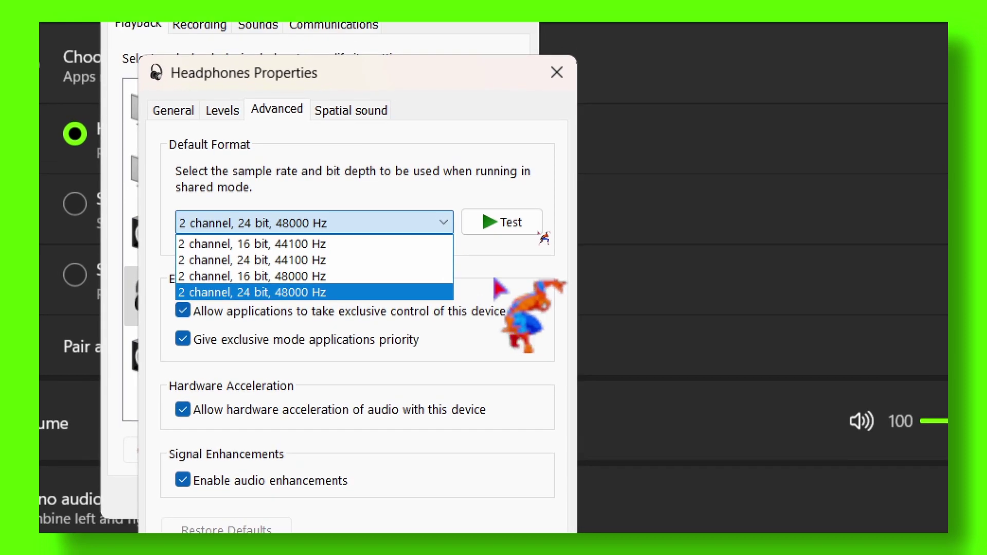
click(540, 232)
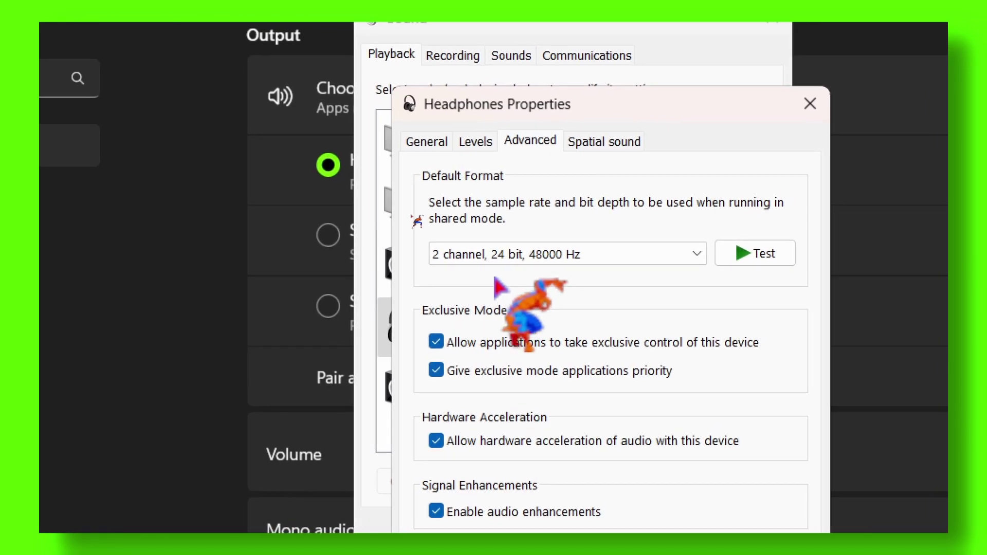
click(501, 238)
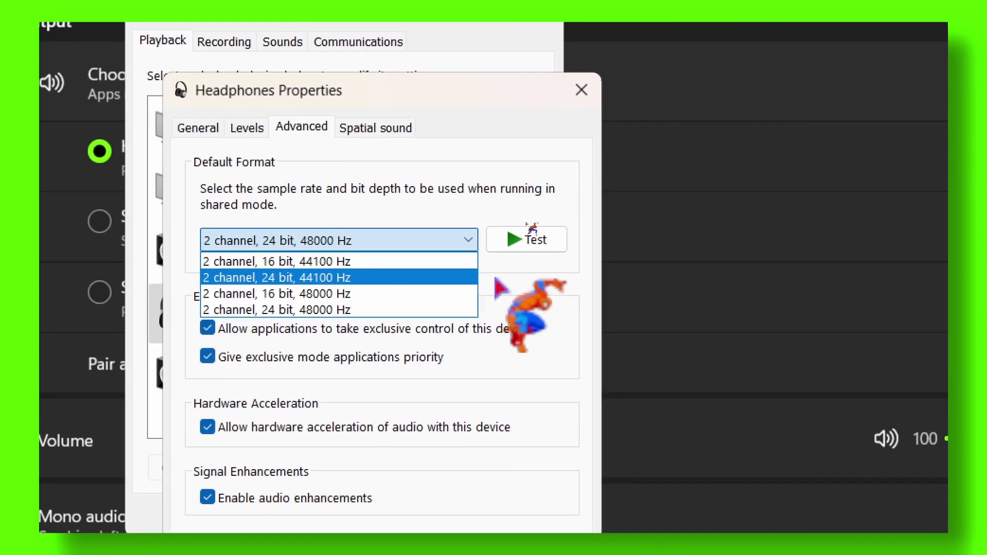
click(700, 278)
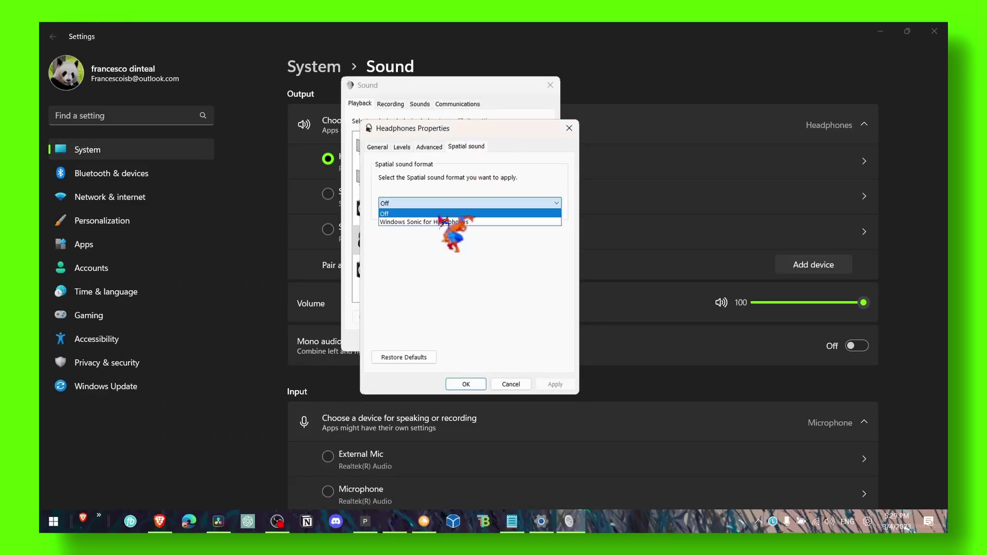
- Keep spatial sound Off, recheck the Levels and General tabs, and close Headphones Properties
click(440, 214)
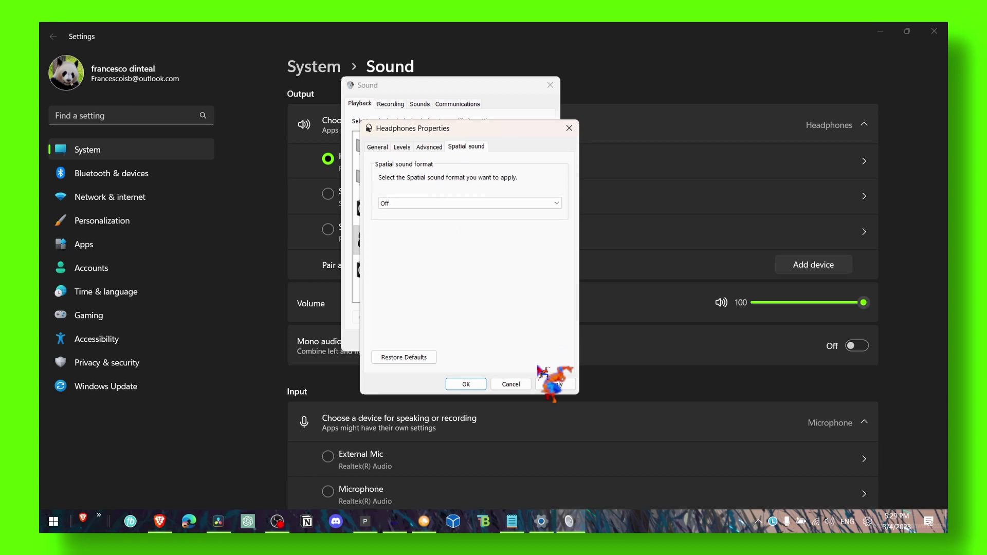
click(402, 147)
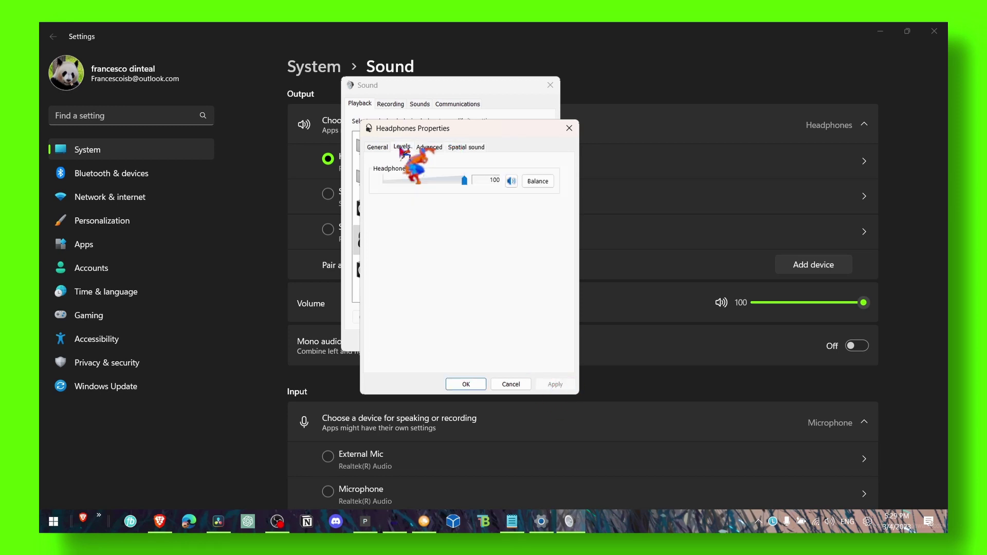
click(378, 147)
click(569, 128)
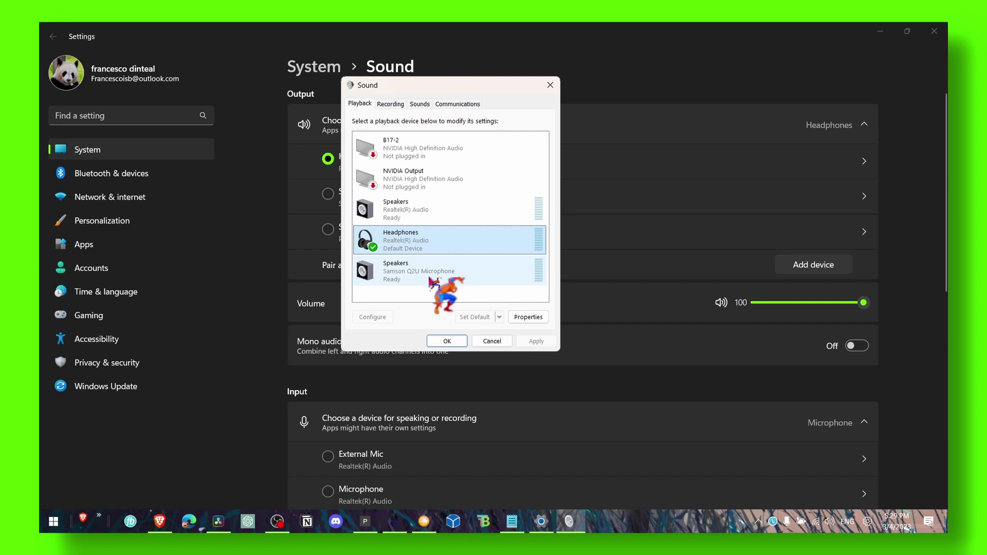
- Glance at the Recording tab, return to Playback, and close the Sound dialog
click(389, 105)
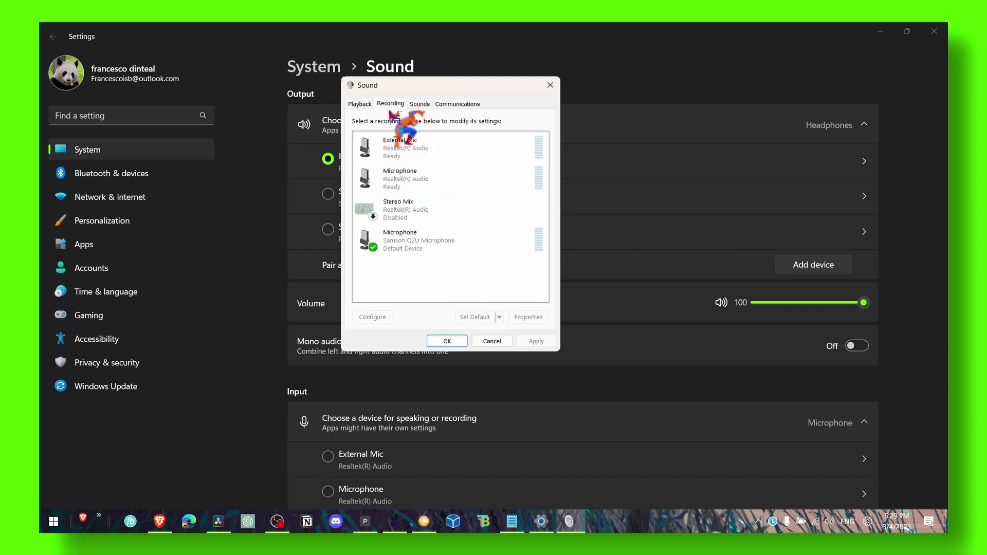
click(364, 105)
click(550, 85)
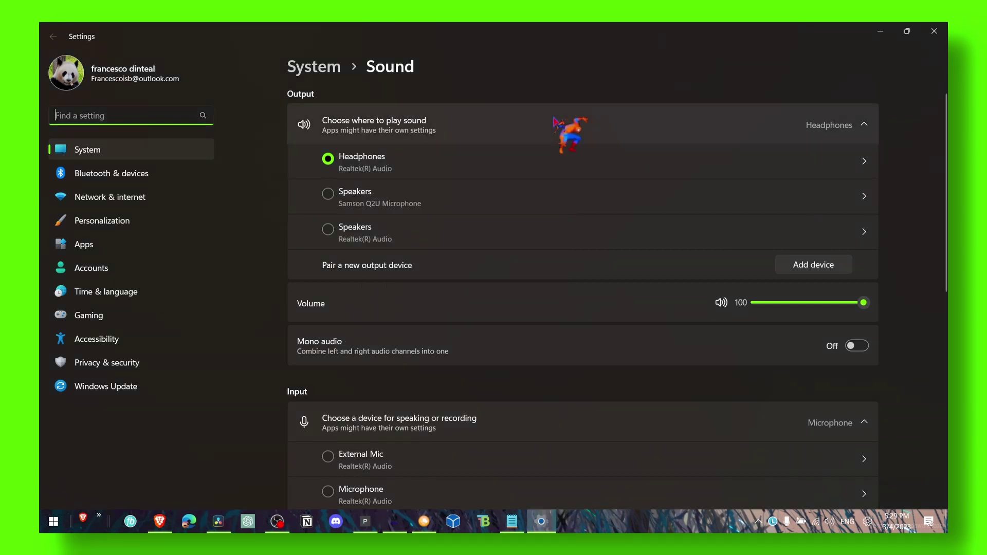
scroll(618, 124, down, 5)
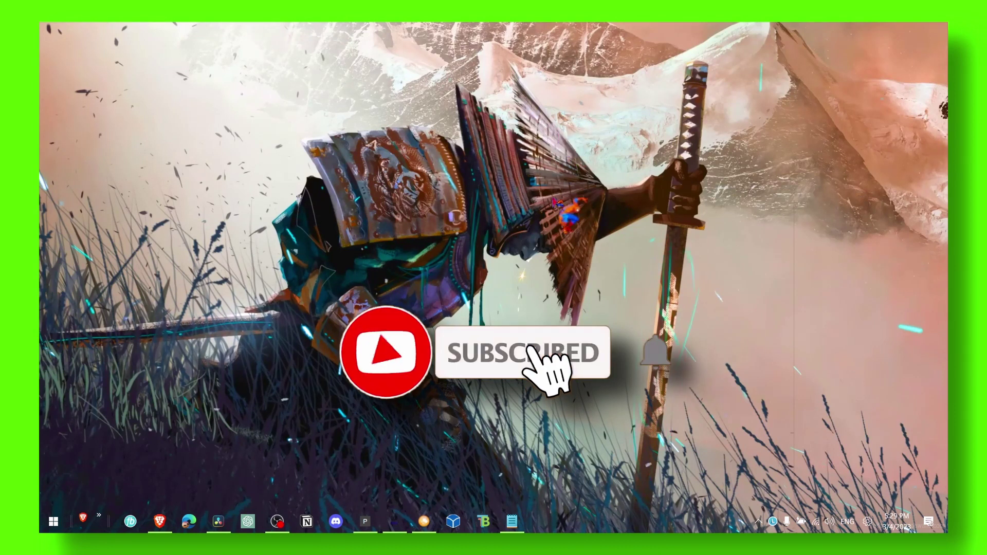